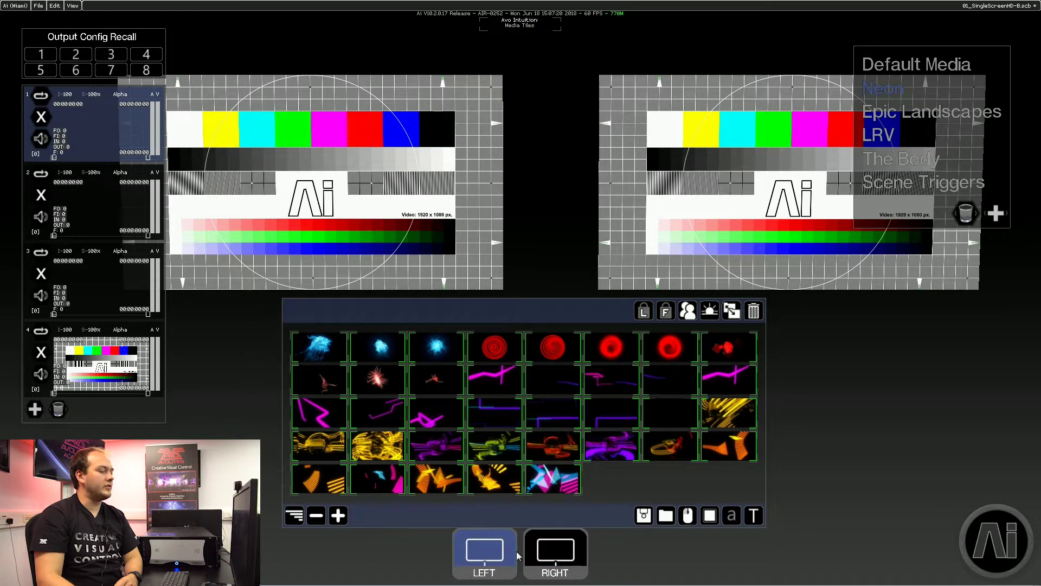
Step: On the RIGHT screen, put the blue jellyfish clip on layer 1
{"action": "left_click", "coordinate": [556, 550]}
{"action": "left_click", "coordinate": [128, 200]}
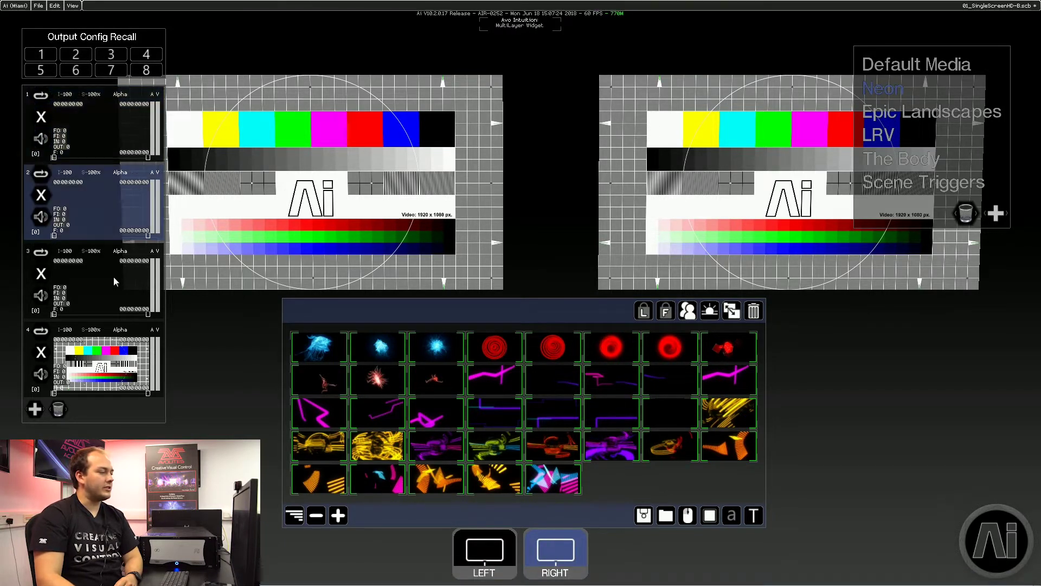
{"action": "left_click", "coordinate": [113, 277]}
{"action": "left_click", "coordinate": [111, 229]}
{"action": "left_click", "coordinate": [105, 120]}
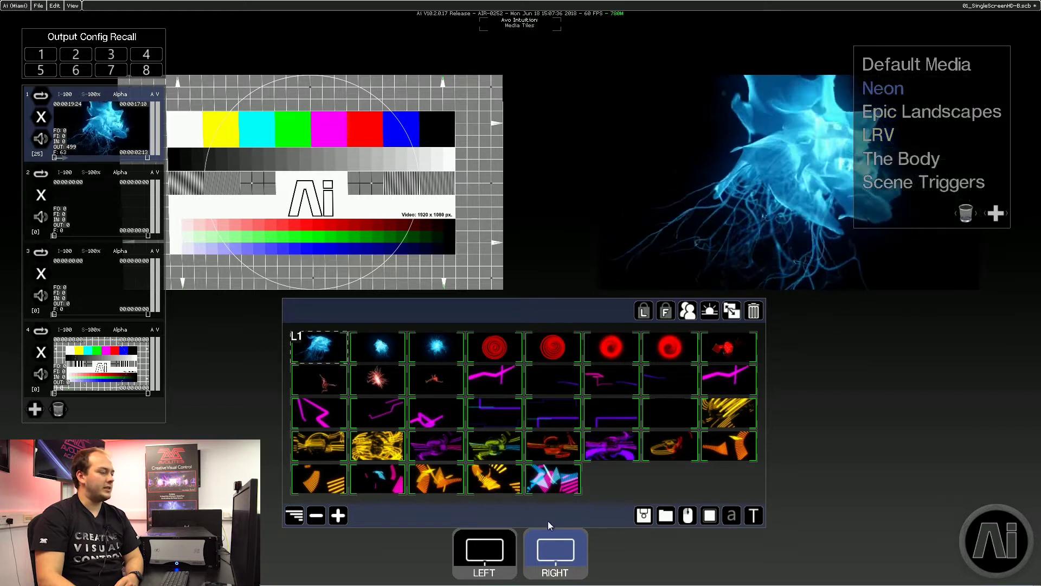
Step: Play the red cubes clip on layer 1 of the LEFT screen, then reselect RIGHT
{"action": "left_click", "coordinate": [478, 568]}
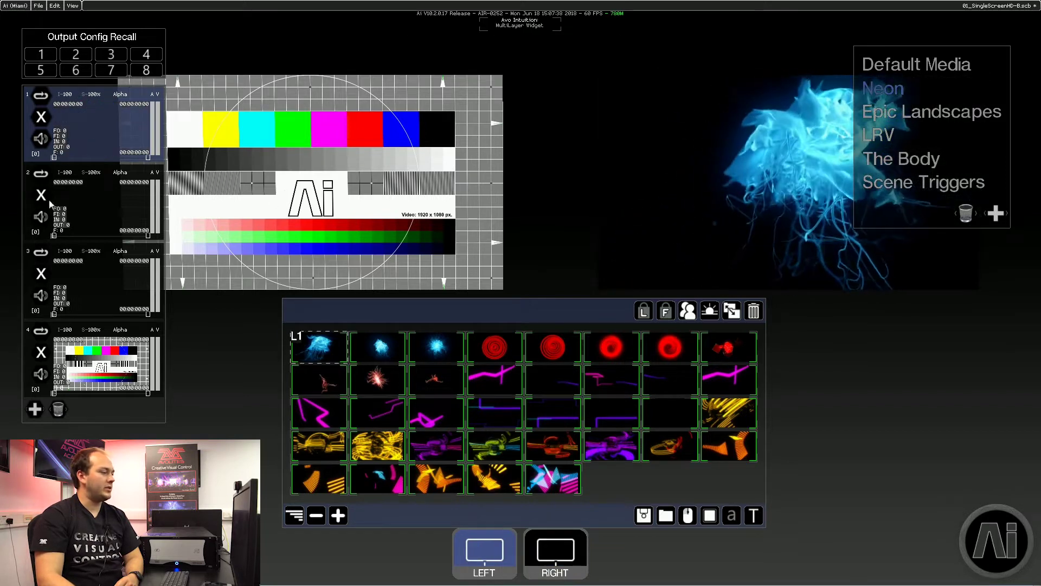
{"action": "left_click", "coordinate": [741, 351]}
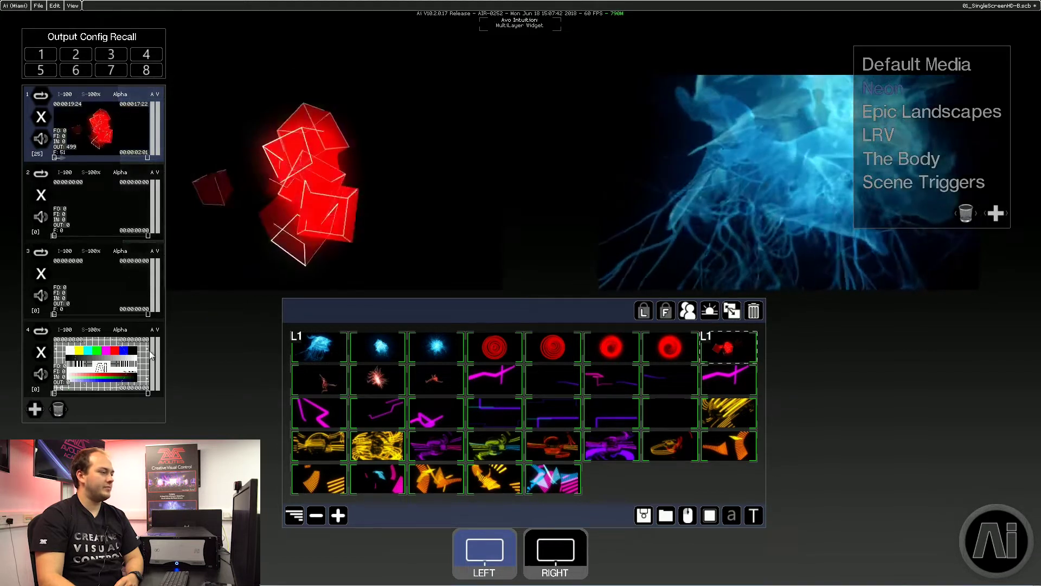
{"action": "left_click", "coordinate": [562, 554]}
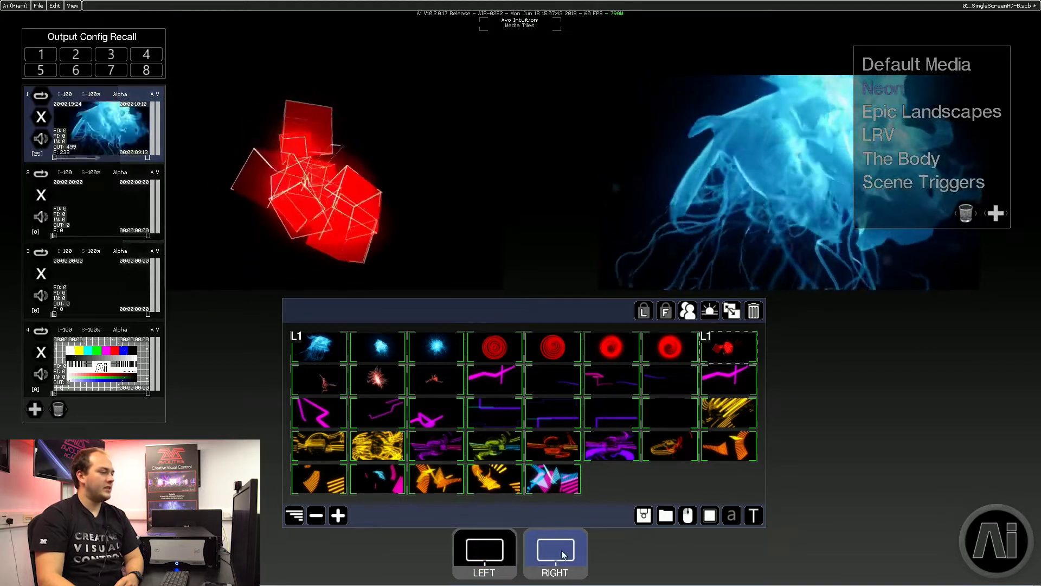
Step: Set right-screen layer 1 to IntensityMix blending and select layer 2
{"action": "left_click", "coordinate": [124, 96]}
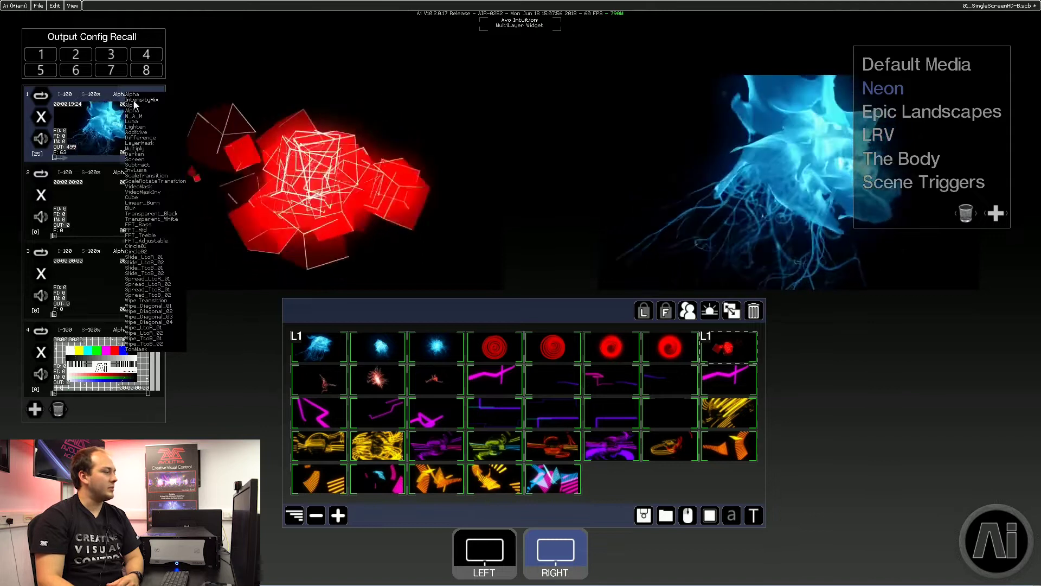
{"action": "left_click", "coordinate": [136, 100]}
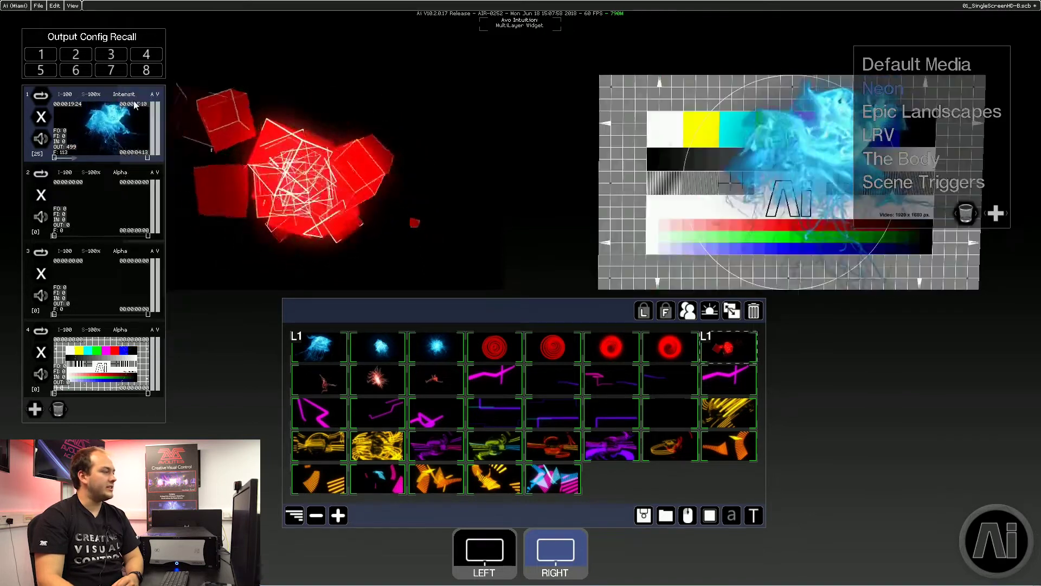
{"action": "left_click", "coordinate": [91, 207]}
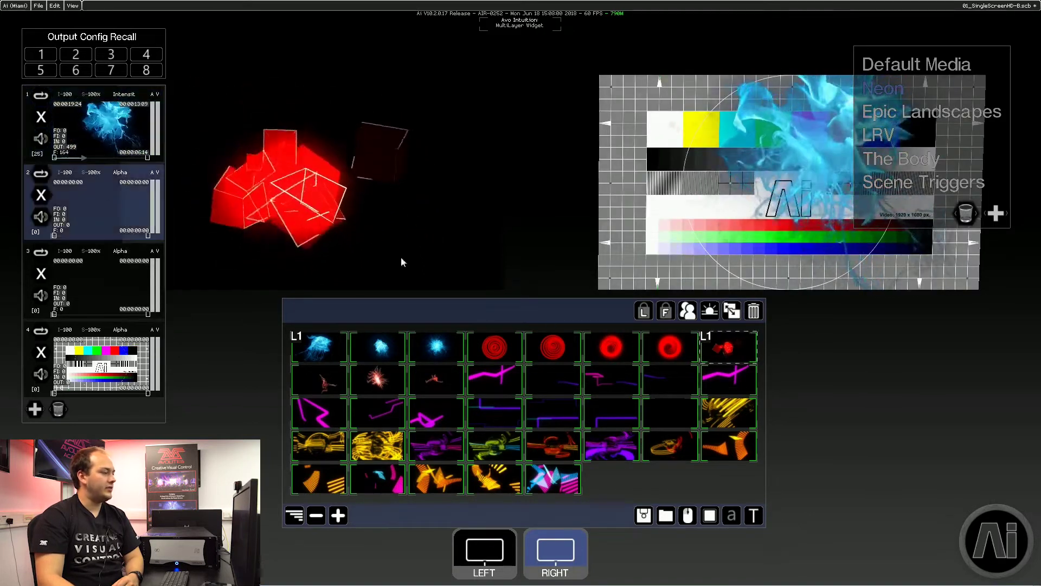
Step: Try the red figure clip on layer 2, then clear layers 1 and 2
{"action": "left_click", "coordinate": [330, 380]}
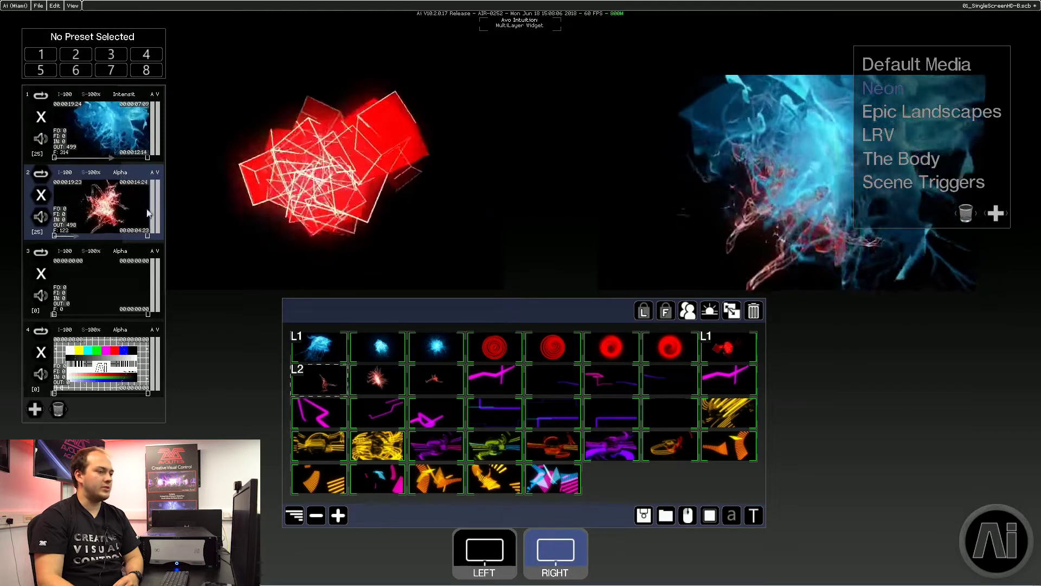
{"action": "left_click", "coordinate": [41, 117]}
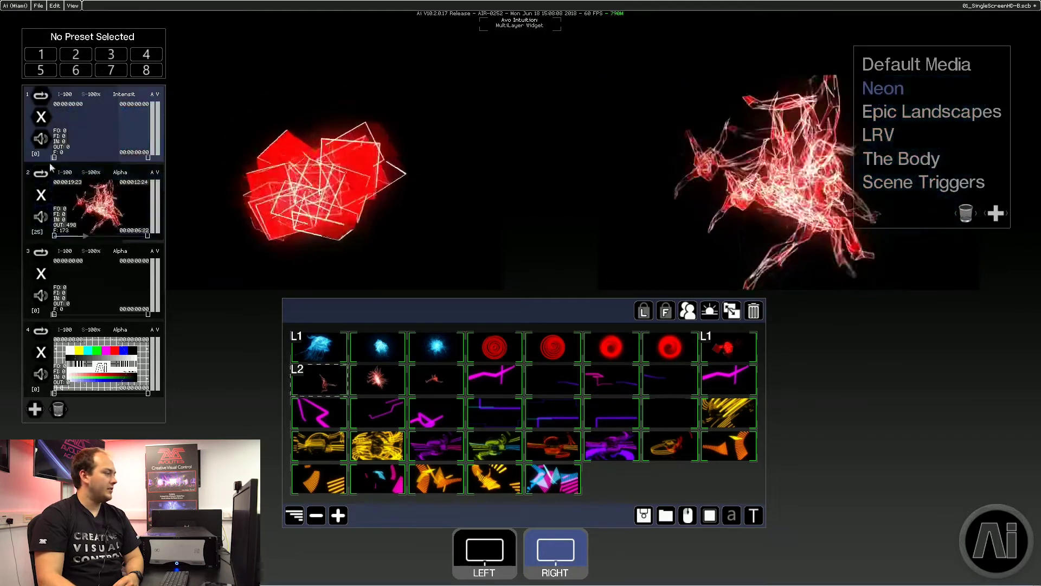
{"action": "left_click", "coordinate": [41, 195]}
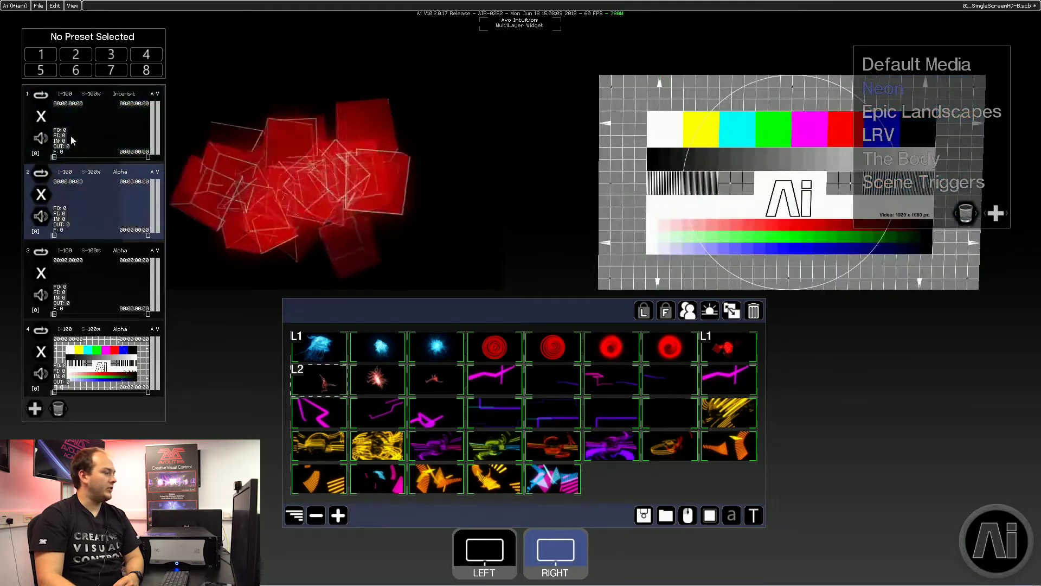
Step: Replay jellyfish on layer 1 and red figure on layer 2, then retrigger the jellyfish from its start
{"action": "left_click", "coordinate": [322, 359]}
{"action": "left_click", "coordinate": [76, 168]}
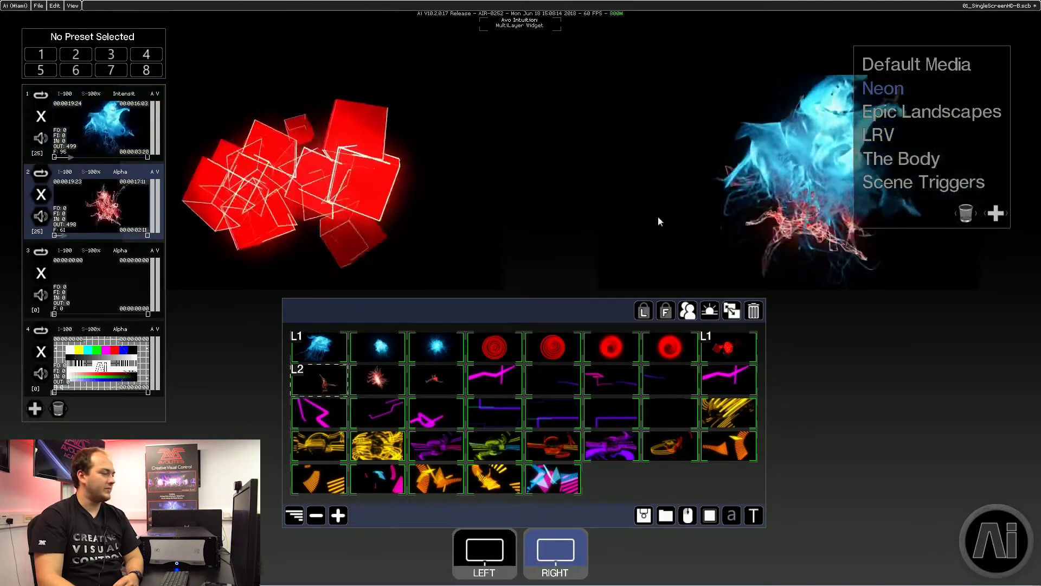
{"action": "left_click", "coordinate": [295, 334]}
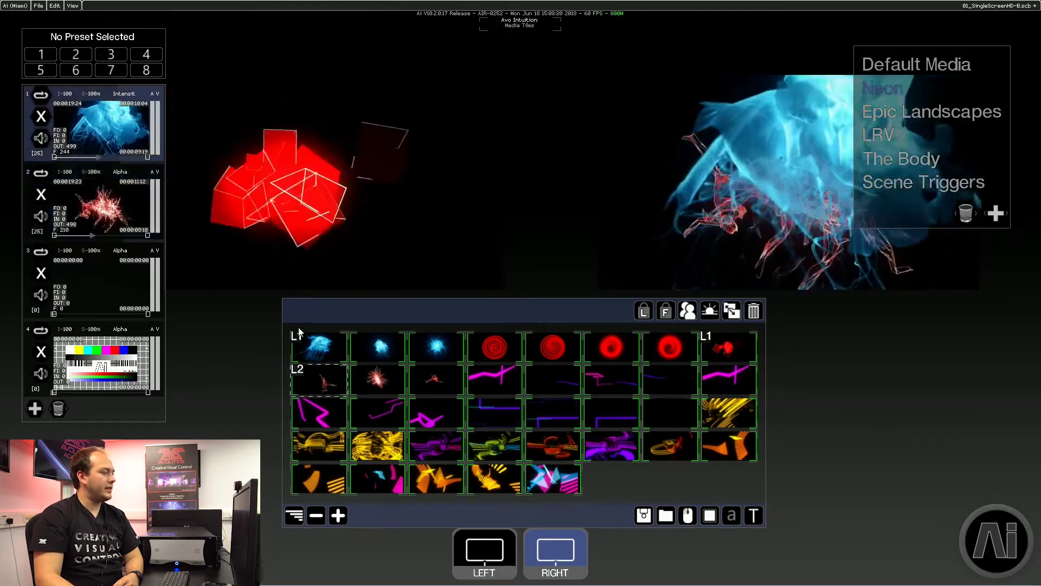
{"action": "left_click", "coordinate": [332, 347]}
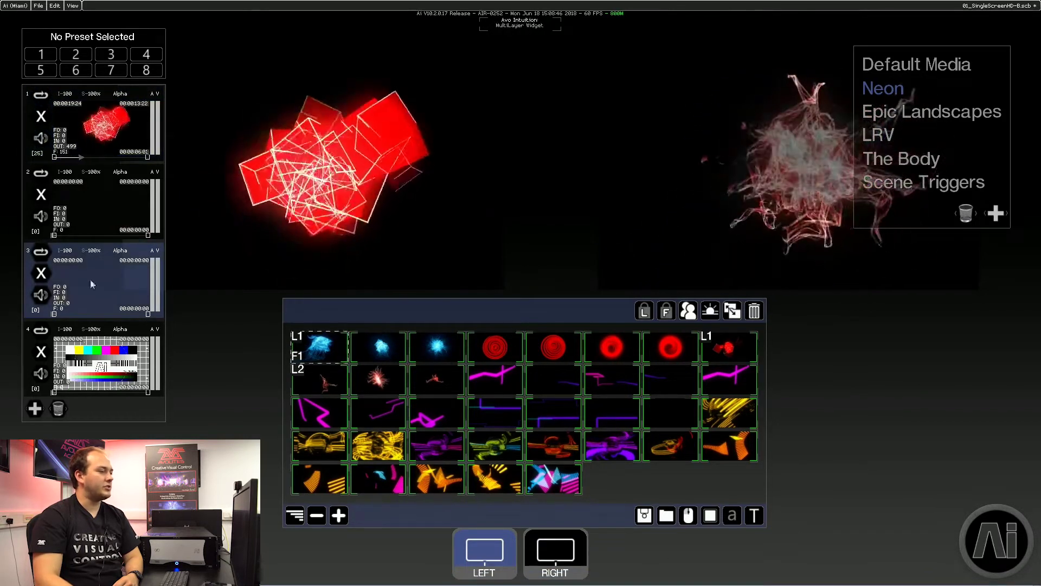
Step: Review the jellyfish clip's Cell Properties, then lock the layer 2 red figure clip to fixture 1
{"action": "left_click", "coordinate": [555, 551]}
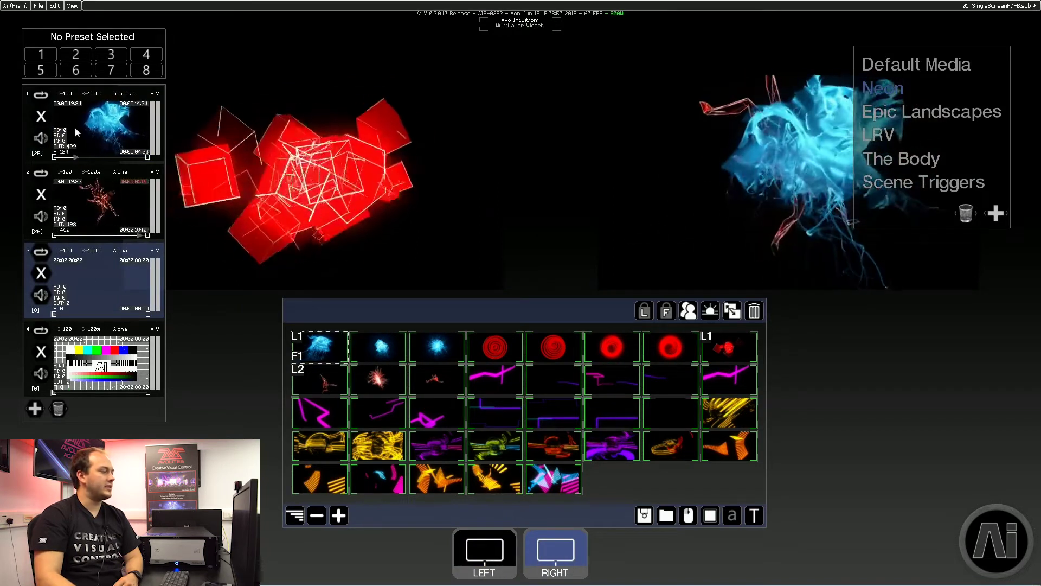
{"action": "right_click", "coordinate": [313, 338]}
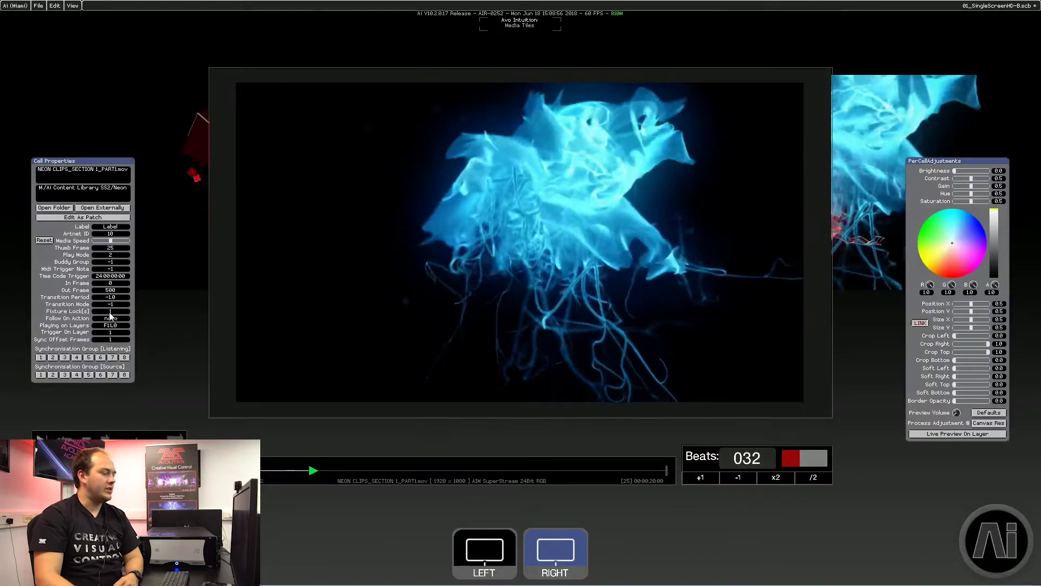
{"action": "left_click", "coordinate": [288, 290]}
{"action": "right_click", "coordinate": [319, 332]}
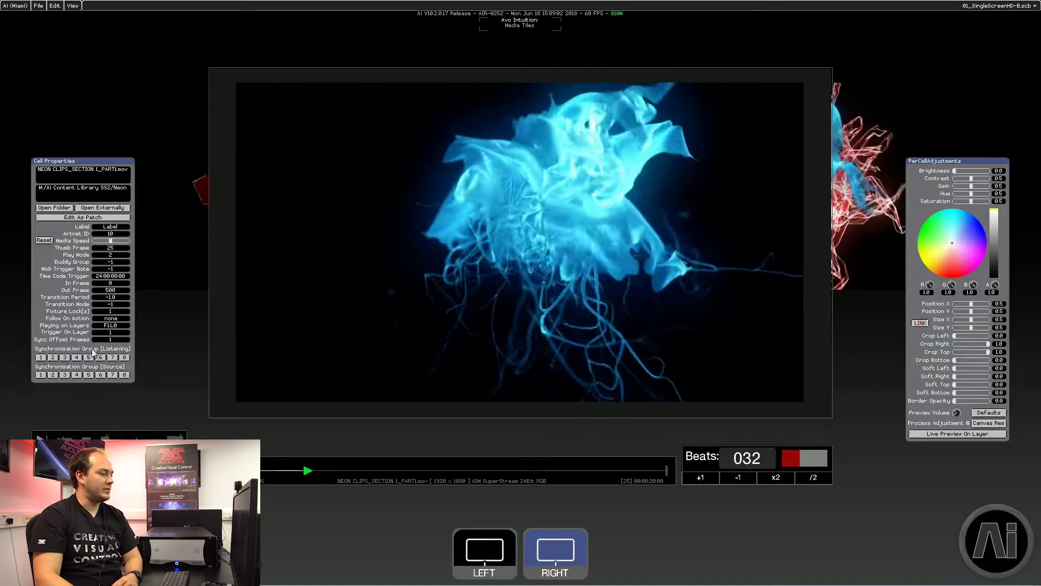
{"action": "left_click", "coordinate": [161, 332]}
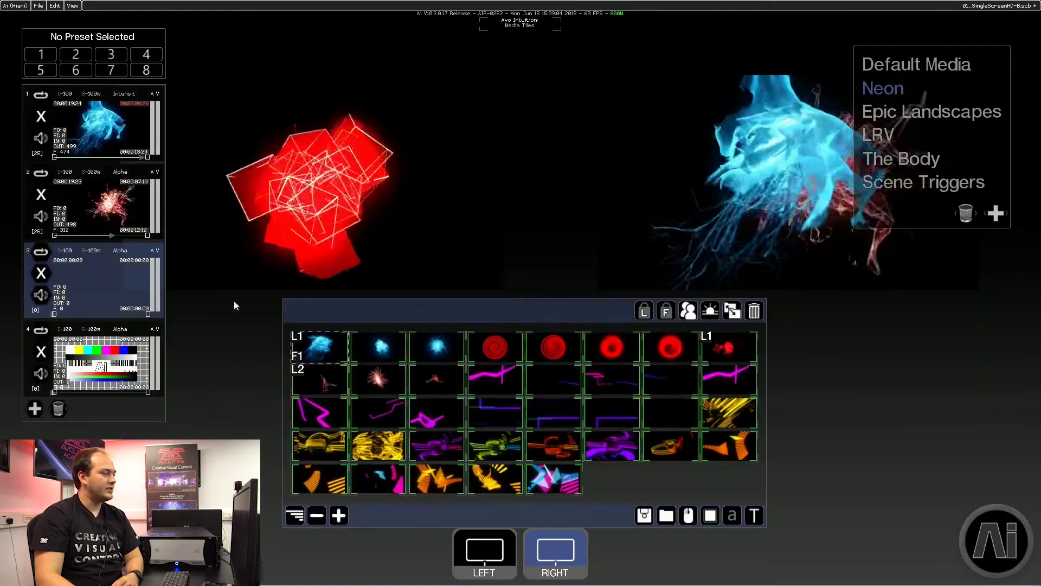
{"action": "left_click", "coordinate": [110, 215]}
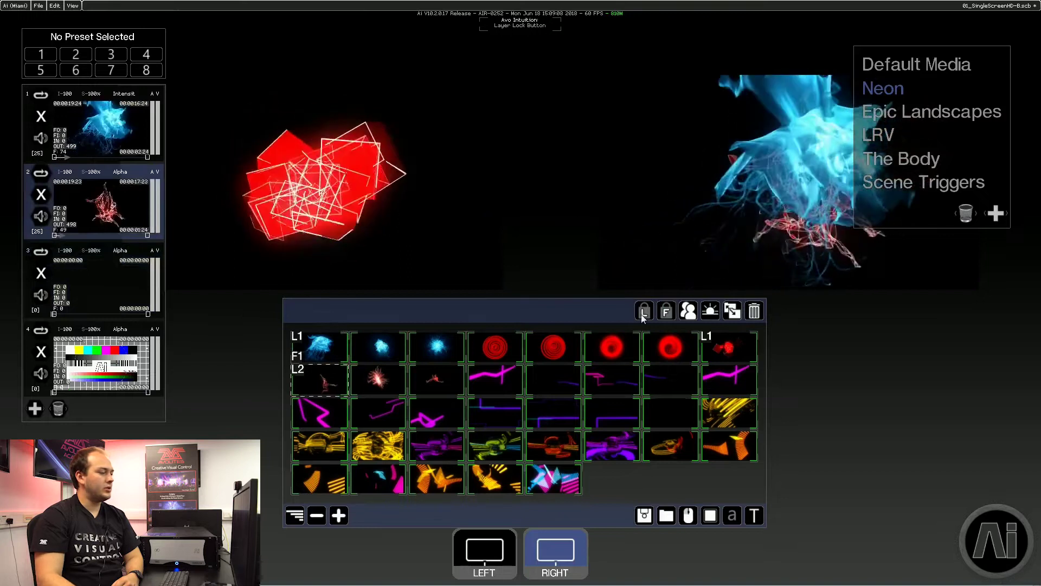
{"action": "left_click", "coordinate": [667, 312]}
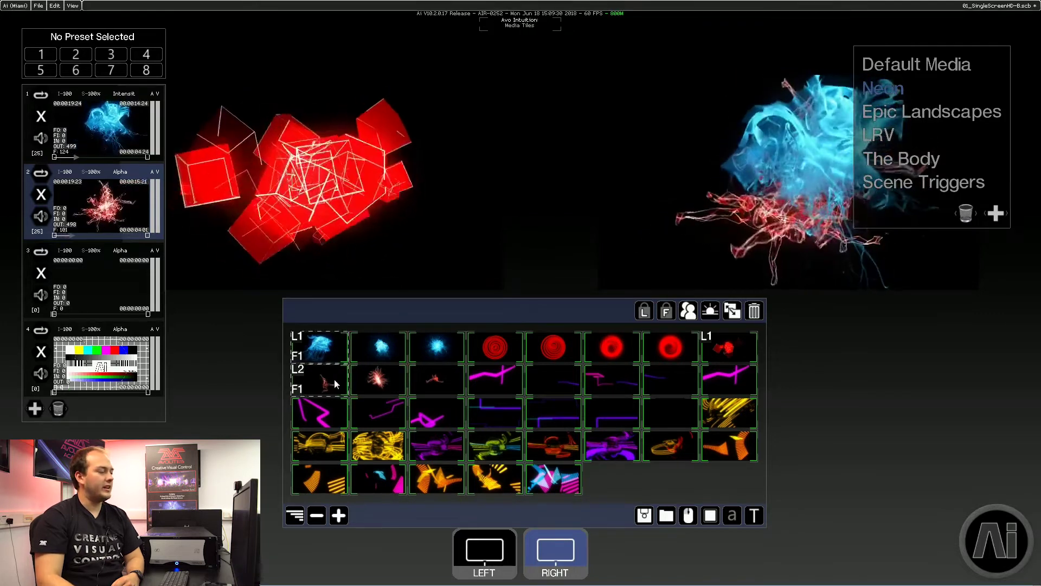
Step: Buddy the jellyfish and red figure clips and confirm the Buddy Group in Cell Properties
{"action": "left_click", "coordinate": [687, 312]}
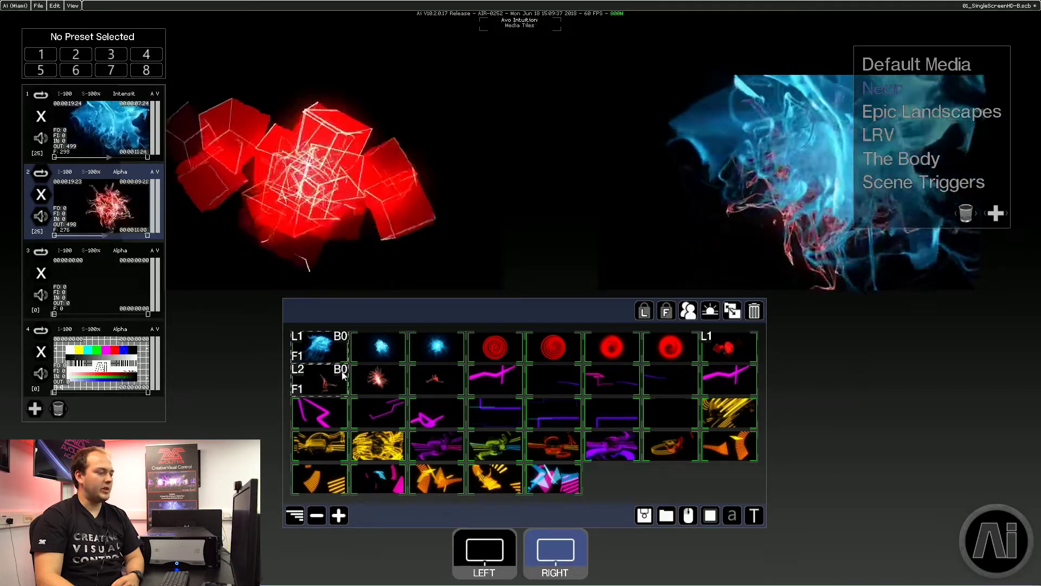
{"action": "right_click", "coordinate": [312, 346]}
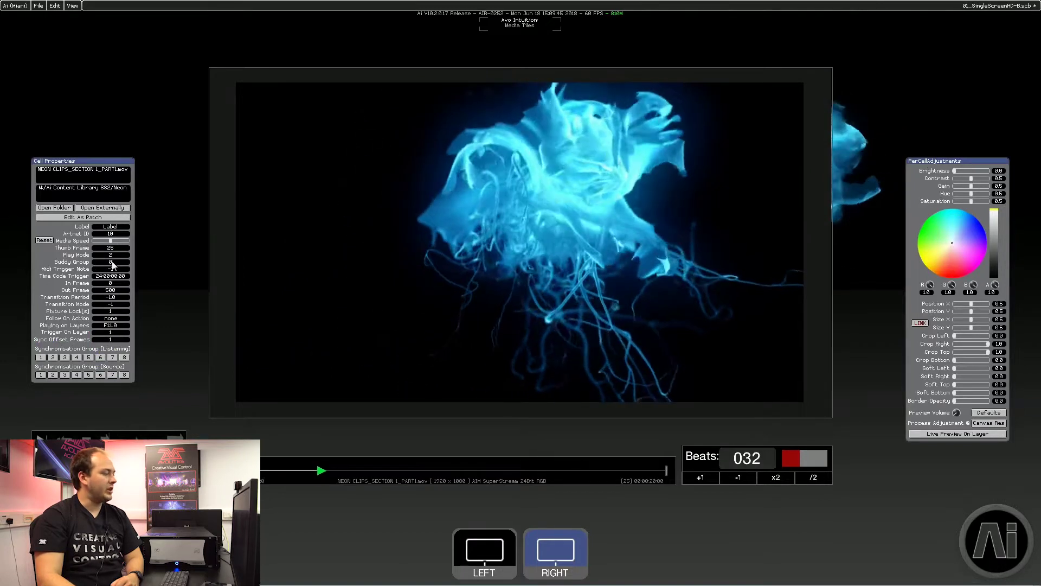
{"action": "left_click", "coordinate": [189, 280]}
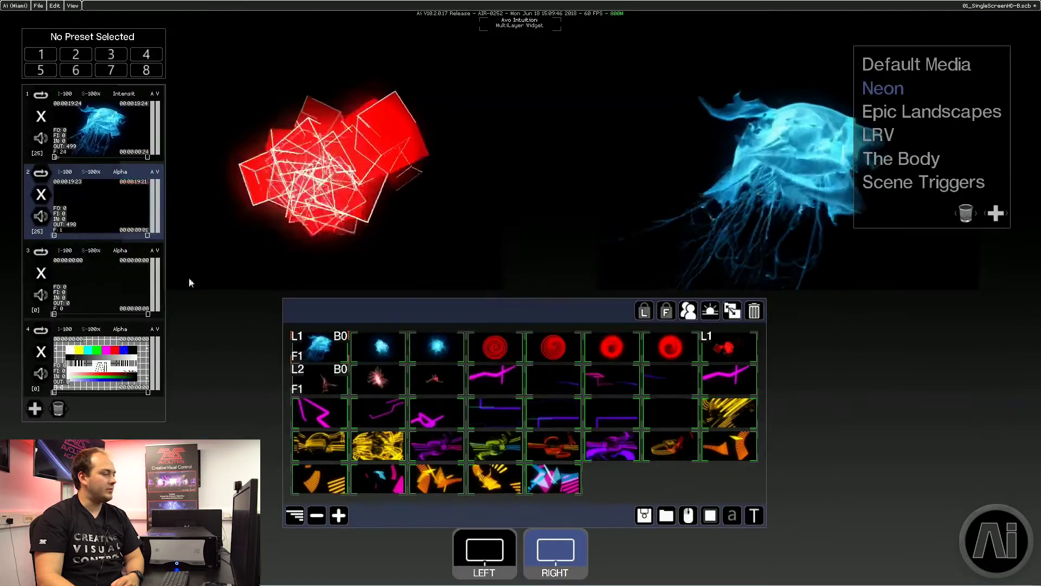
Step: Clear the layers and trigger the jellyfish clip so both buddies play together
{"action": "left_click", "coordinate": [46, 121]}
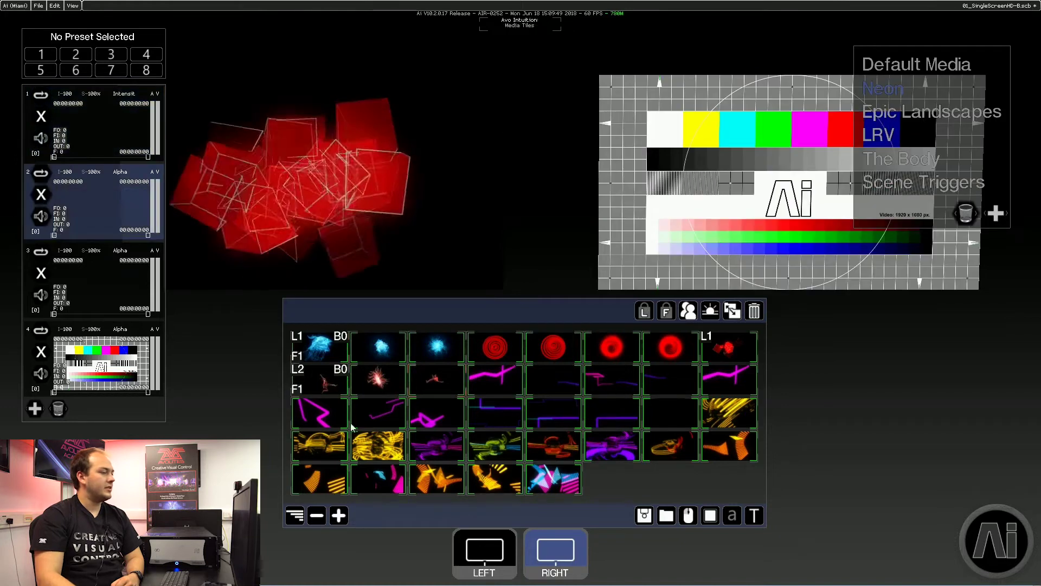
{"action": "left_click", "coordinate": [89, 301]}
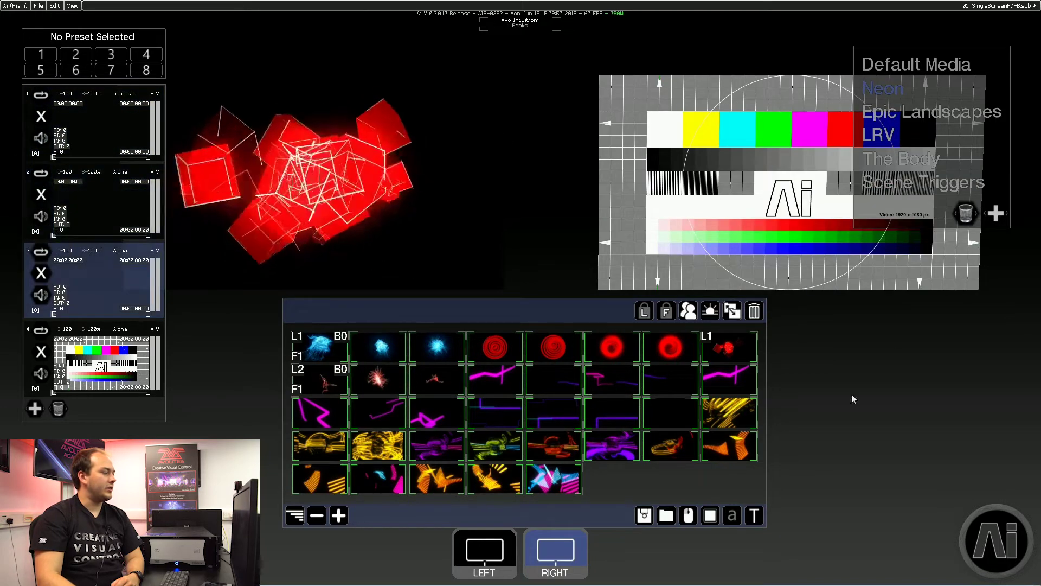
{"action": "left_click", "coordinate": [328, 348]}
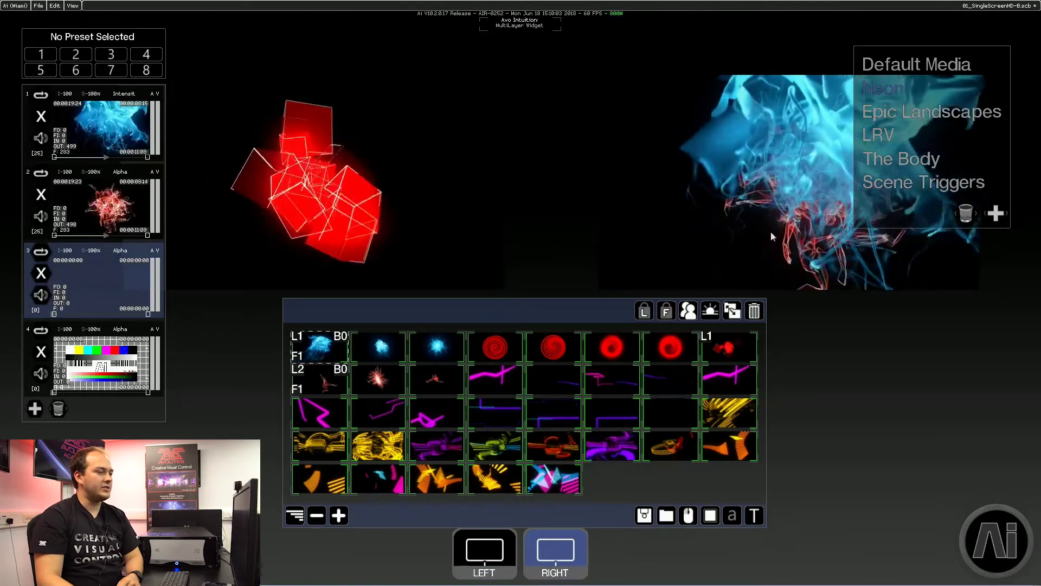
Step: In the Scene Triggers bank, recall TEST PAT, NEON and the third trigger, then view its layer adjustments
{"action": "left_click", "coordinate": [924, 182]}
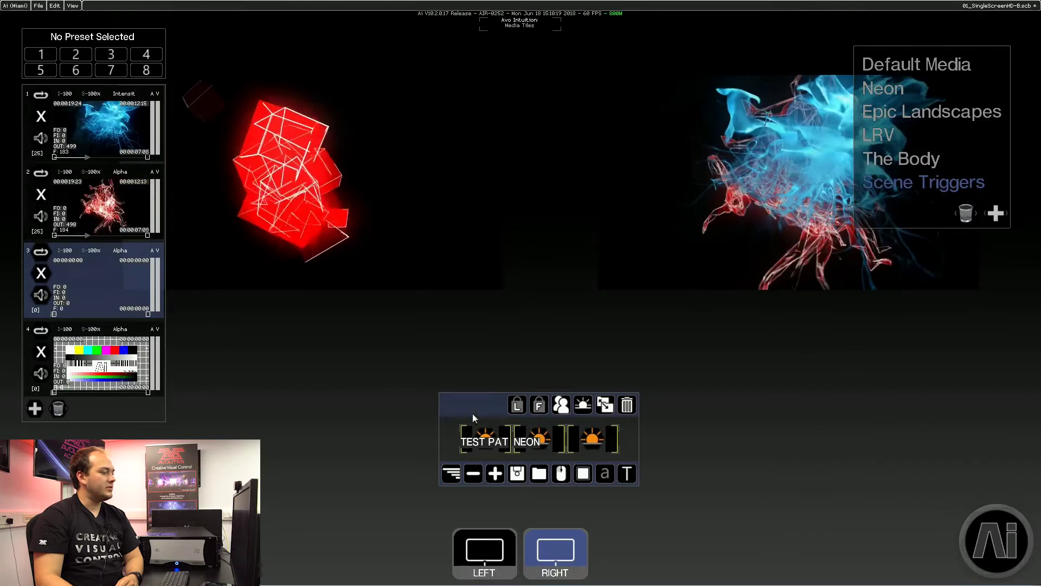
{"action": "left_click", "coordinate": [490, 440]}
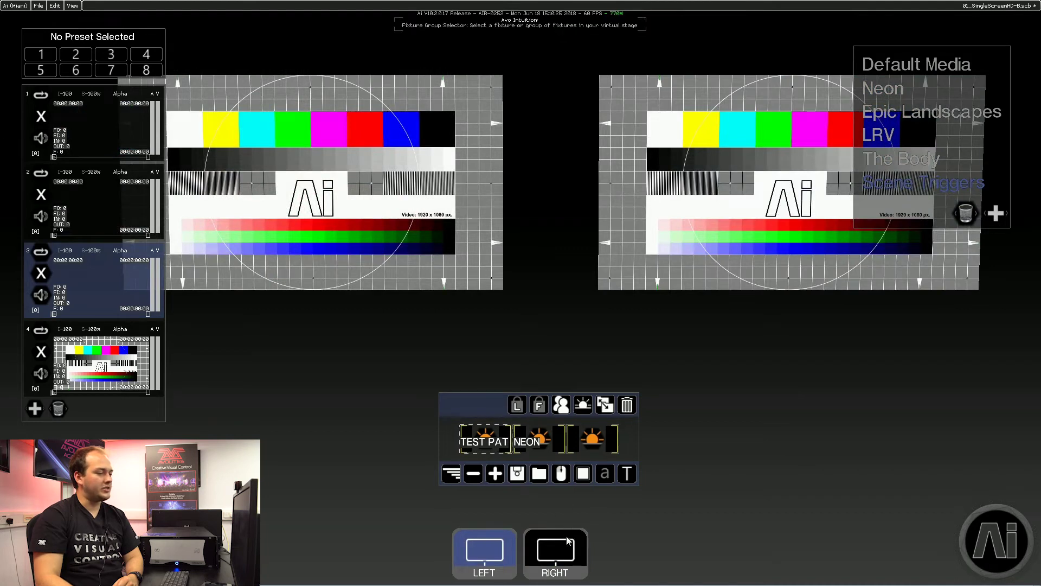
{"action": "left_click", "coordinate": [542, 442]}
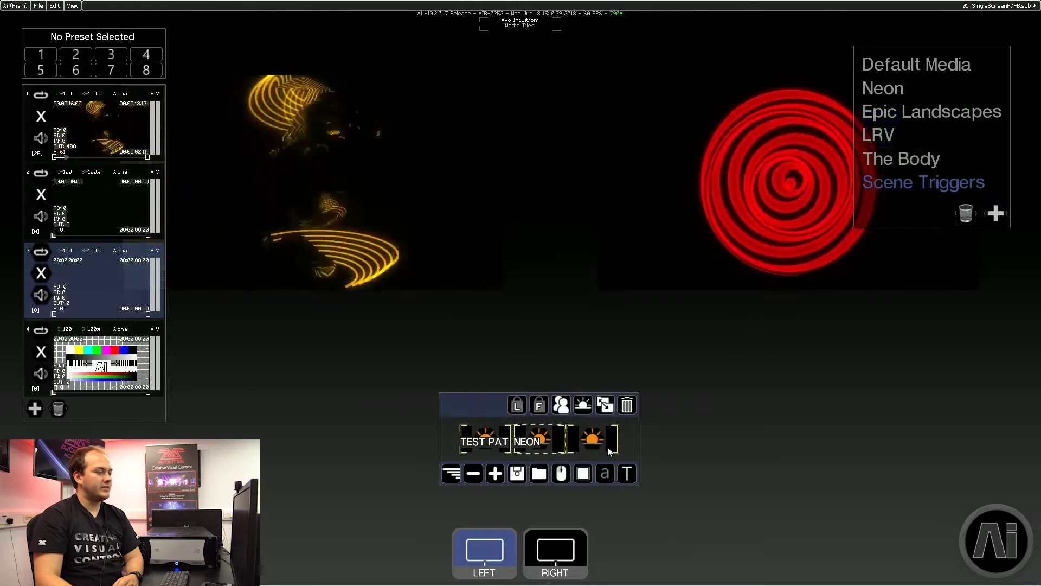
{"action": "left_click", "coordinate": [598, 439]}
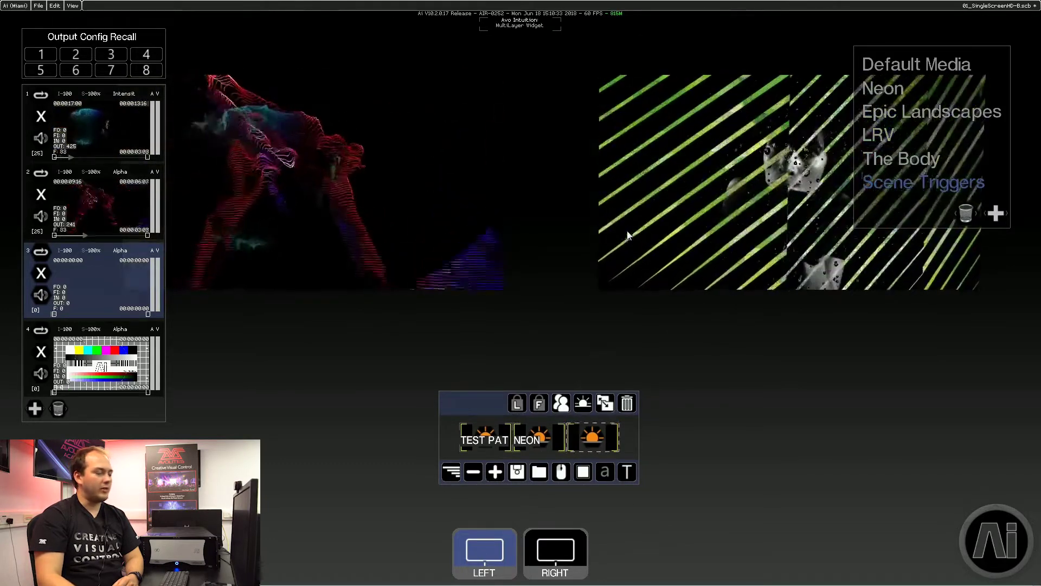
{"action": "left_click", "coordinate": [595, 438]}
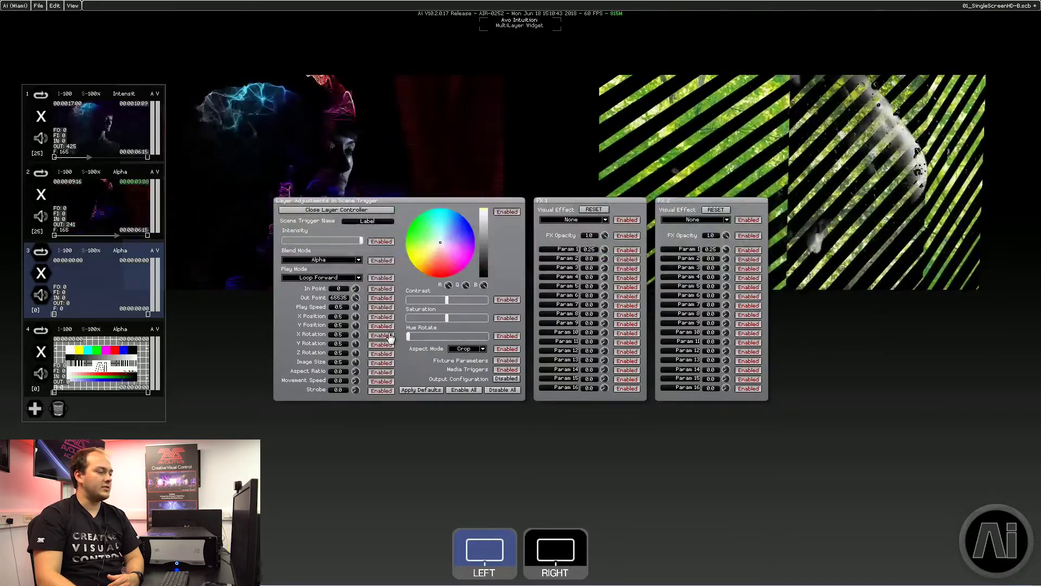
Step: Enable X Rotation in the third trigger's layer adjustments and close the Layer Controller
{"action": "left_click", "coordinate": [389, 337]}
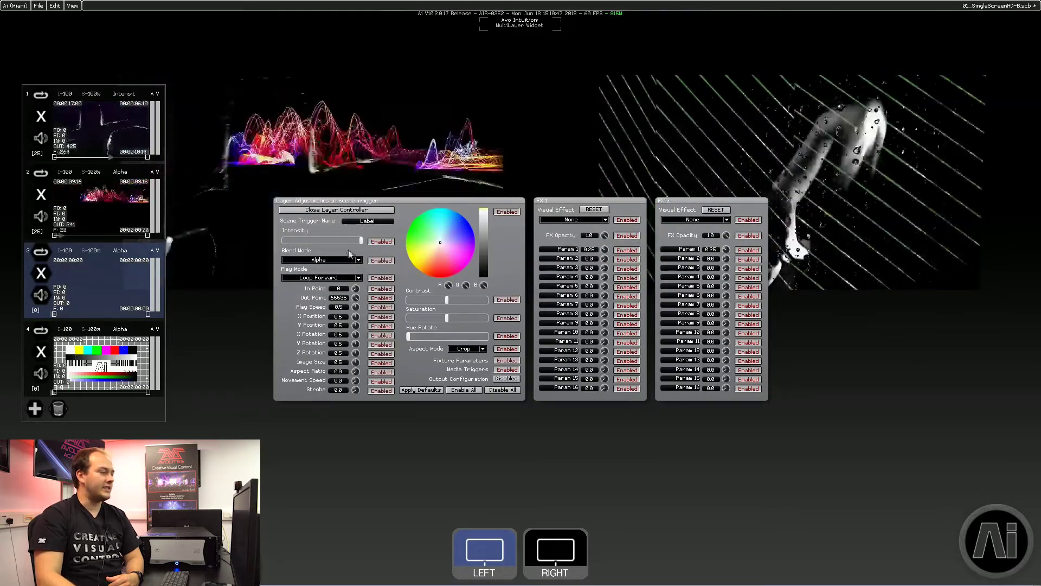
{"action": "left_click", "coordinate": [344, 211]}
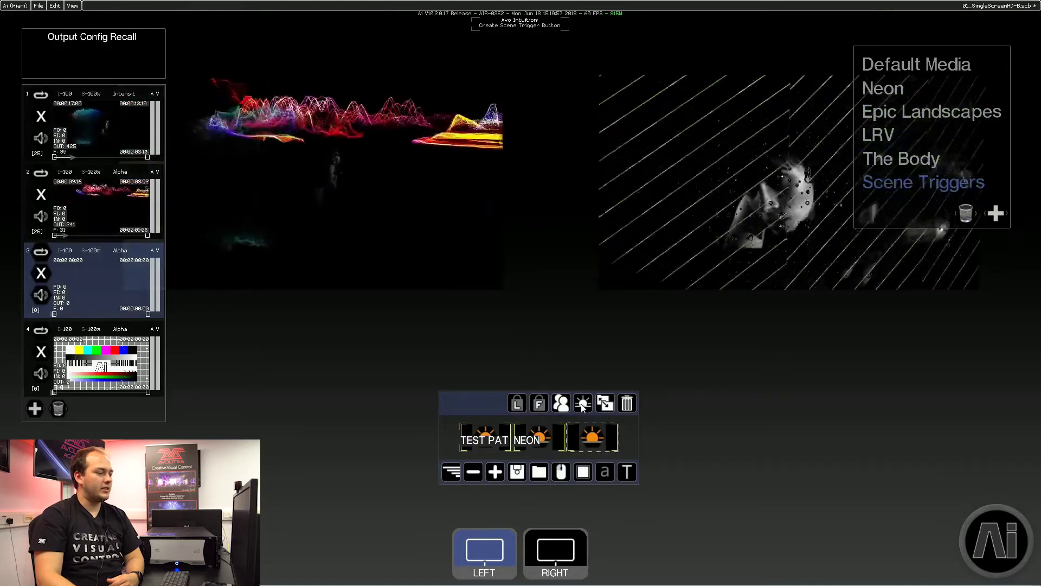
Step: Create a fourth scene trigger, fire TEST PAT and the new trigger, and review TEST PAT's layer adjustments
{"action": "left_click", "coordinate": [583, 404]}
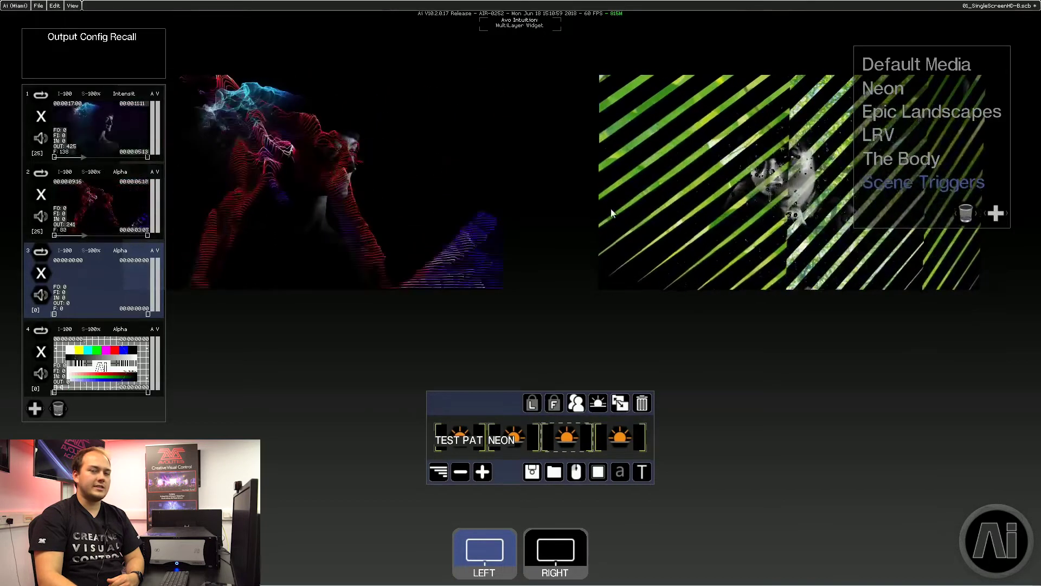
{"action": "left_click", "coordinate": [471, 440]}
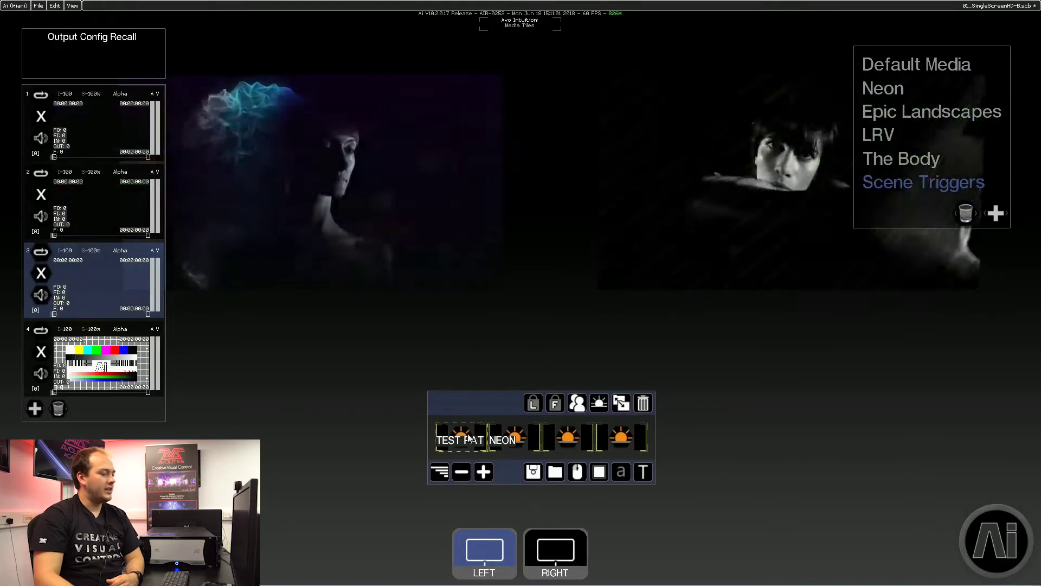
{"action": "left_click", "coordinate": [627, 443]}
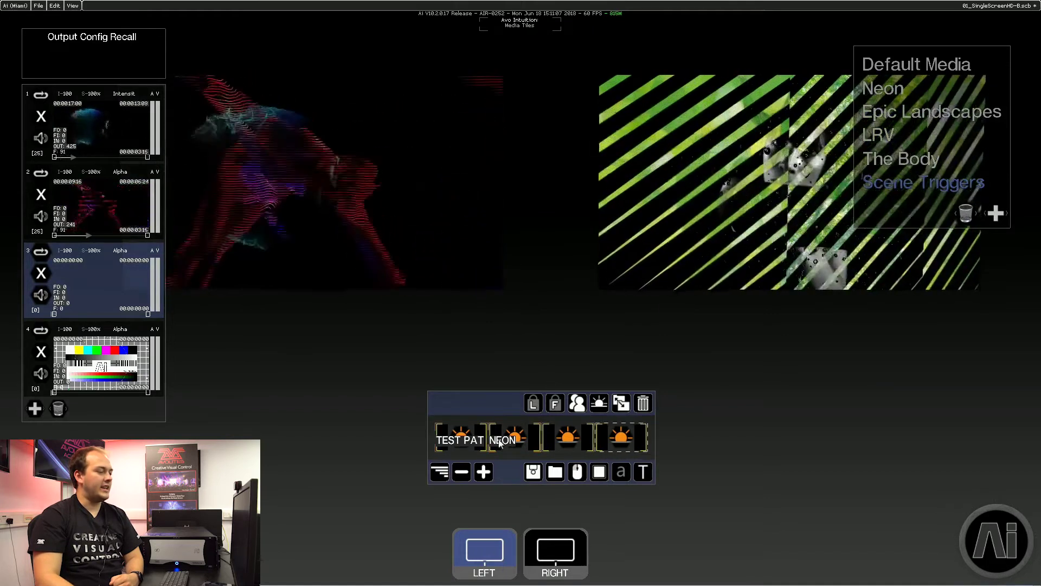
{"action": "left_click", "coordinate": [470, 437]}
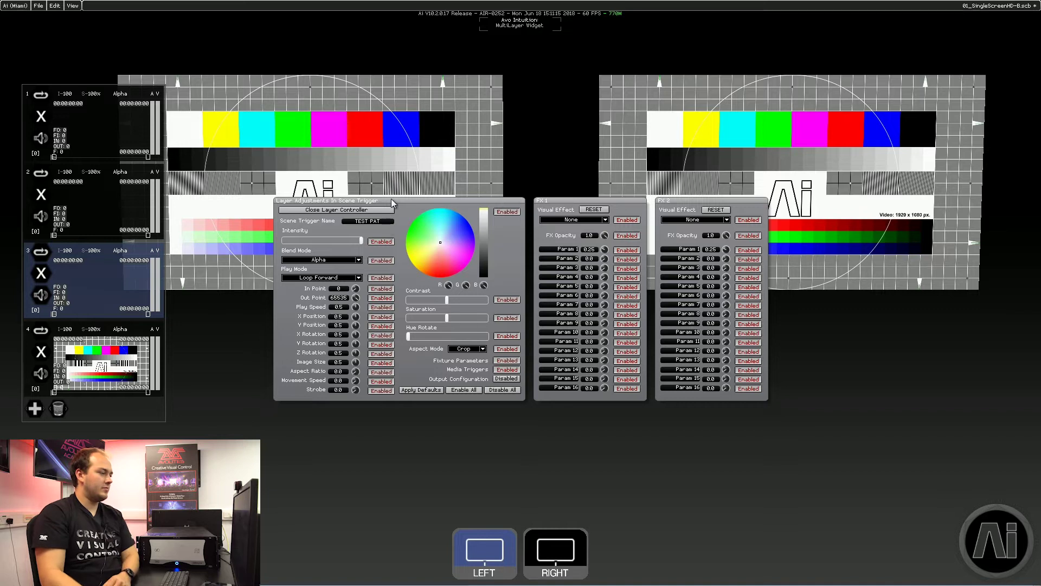
{"action": "left_click", "coordinate": [434, 428]}
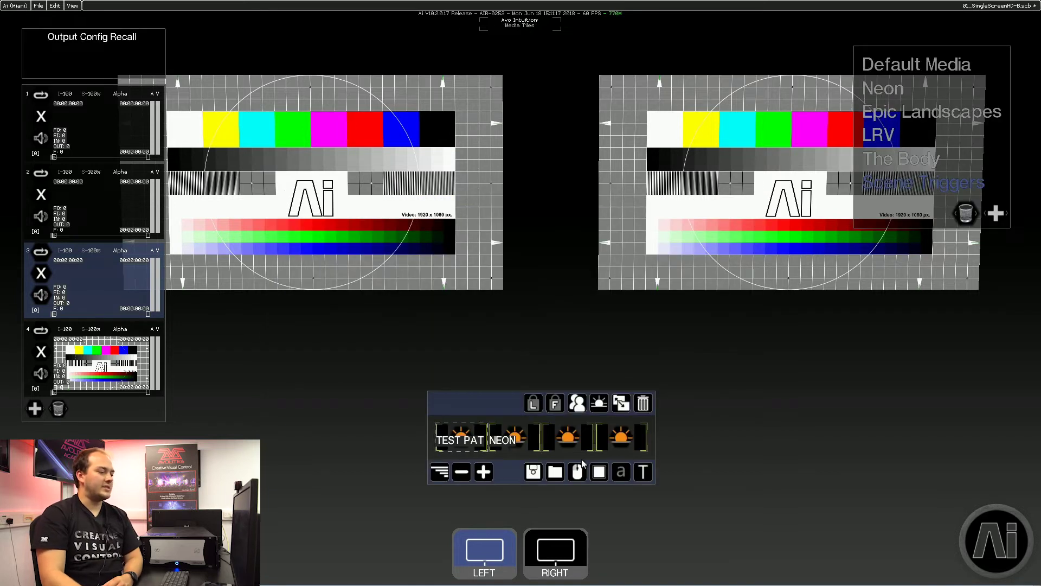